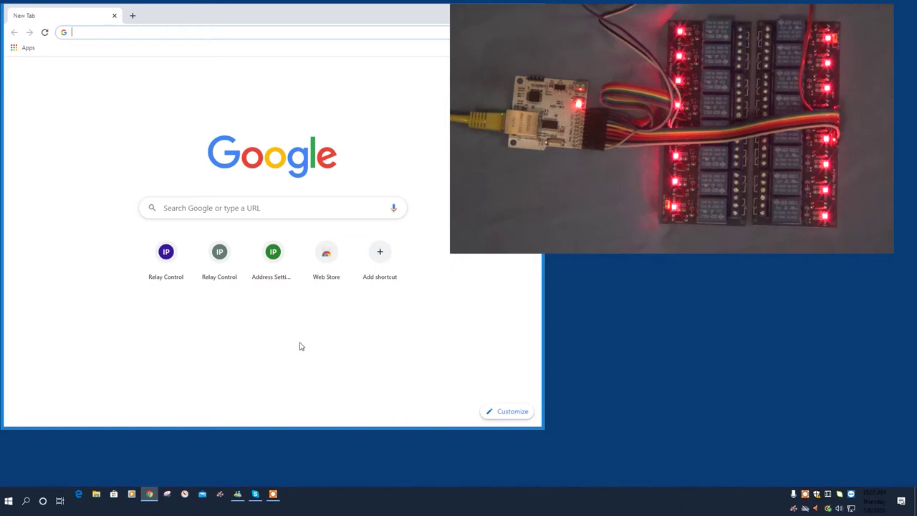
Load the relay controller's Relay Control page at 192.168.1.4:8080 in Chrome.
text(192)
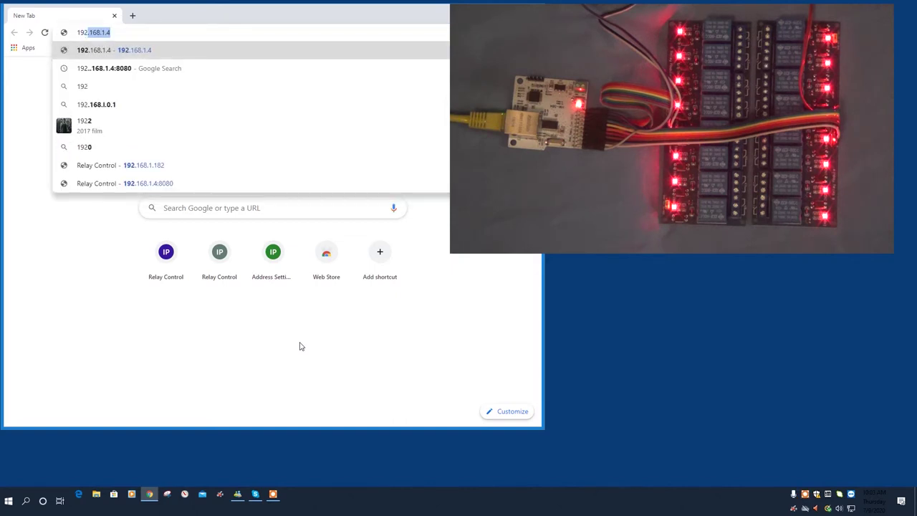
text(.168.1.4)
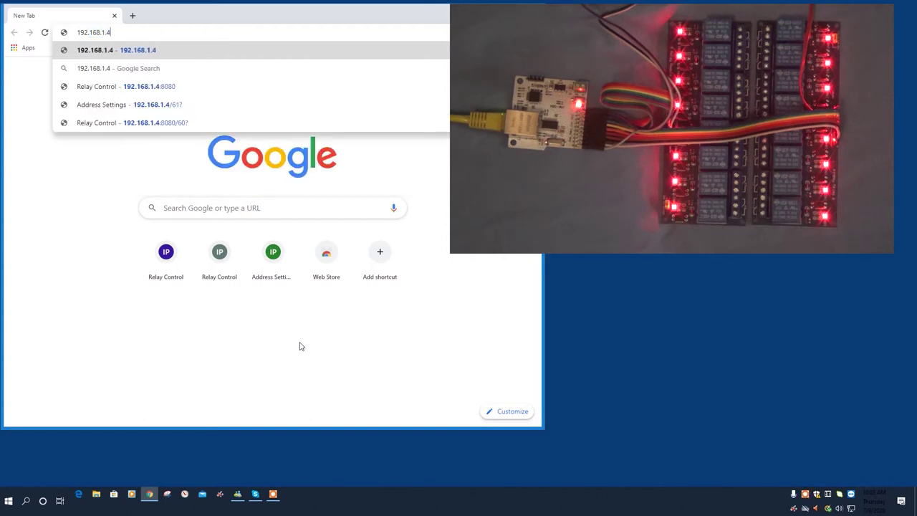
text(:8080)
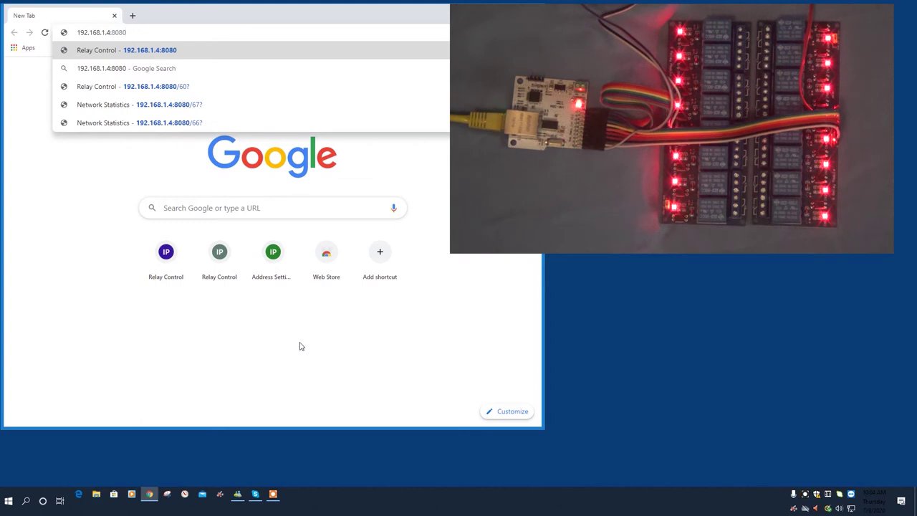
key(Return)
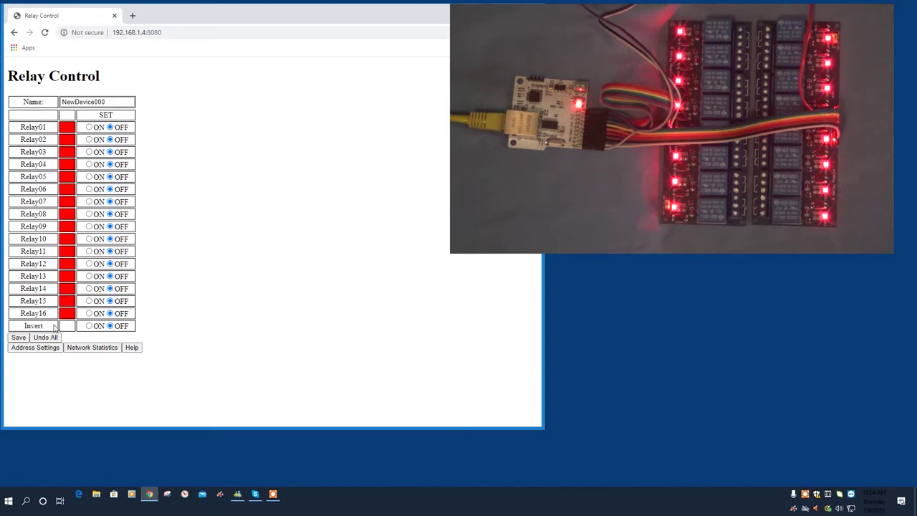
Set Invert to ON and save it, then select the NewDevice000 device name.
click(88, 326)
click(20, 338)
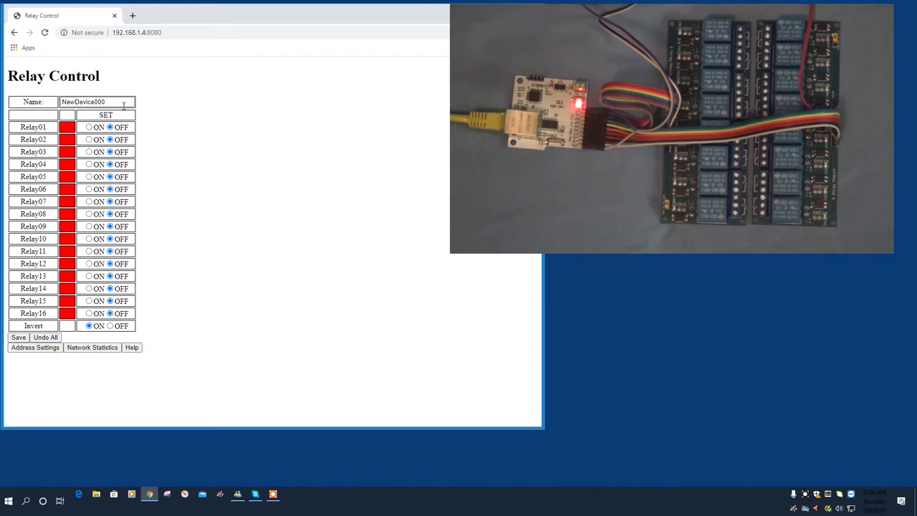
drag(109, 101, 62, 101)
Replace the device name with TestBenchRelays, fixing a typo along the way.
key(BackSpace)
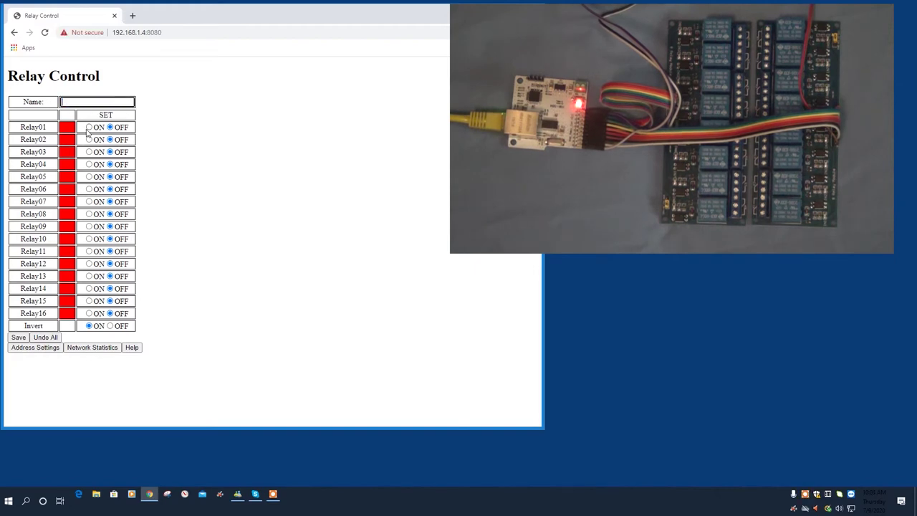
text(TestBench)
key(BackSpace)
key(BackSpace)
key(BackSpace)
key(BackSpace)
key(BackSpace)
text(hRelays)
Switch Relay01, Relay02, Relay03 and Relay04 to ON.
click(89, 127)
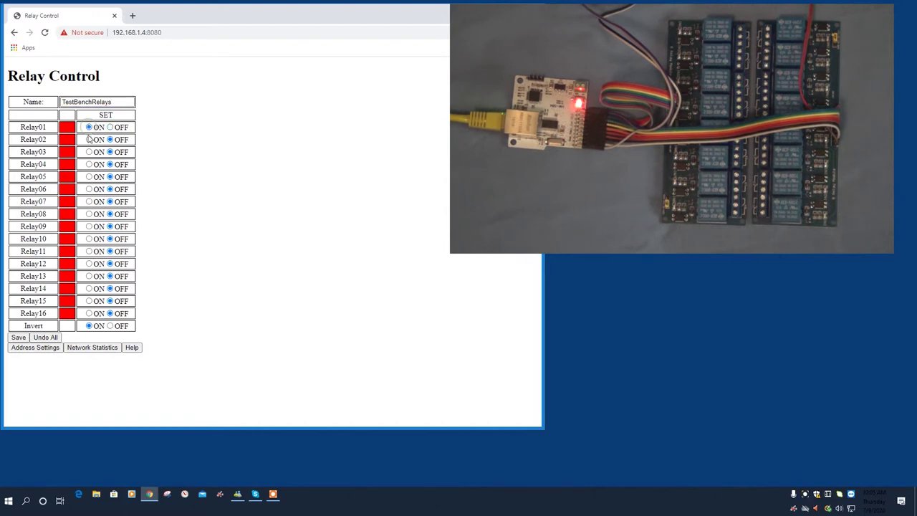
click(89, 139)
click(89, 152)
click(89, 164)
Leave Relay11 OFF, save the relay states, and open Address Settings.
click(89, 251)
click(110, 251)
click(89, 252)
click(110, 250)
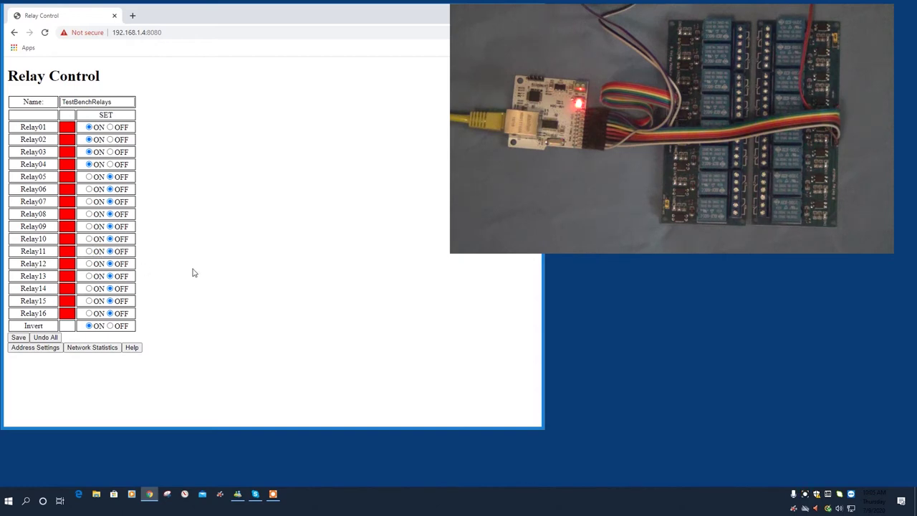
click(18, 337)
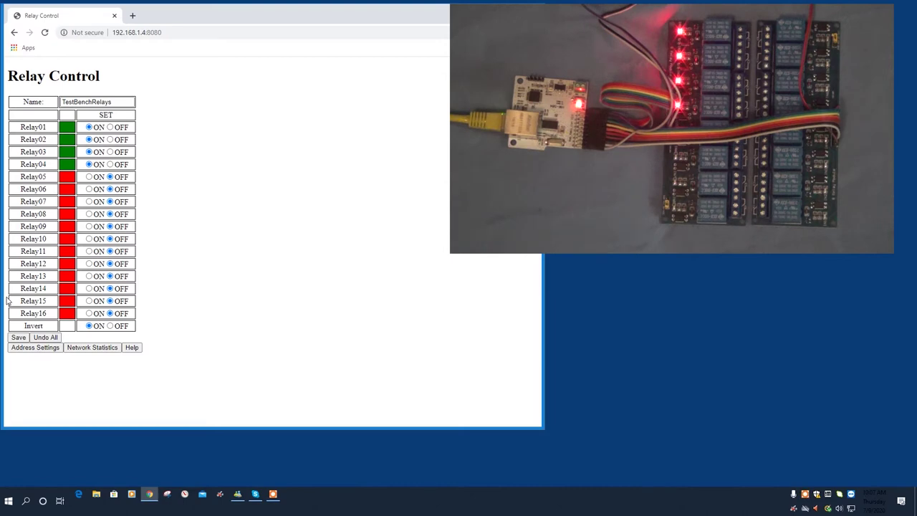
click(40, 349)
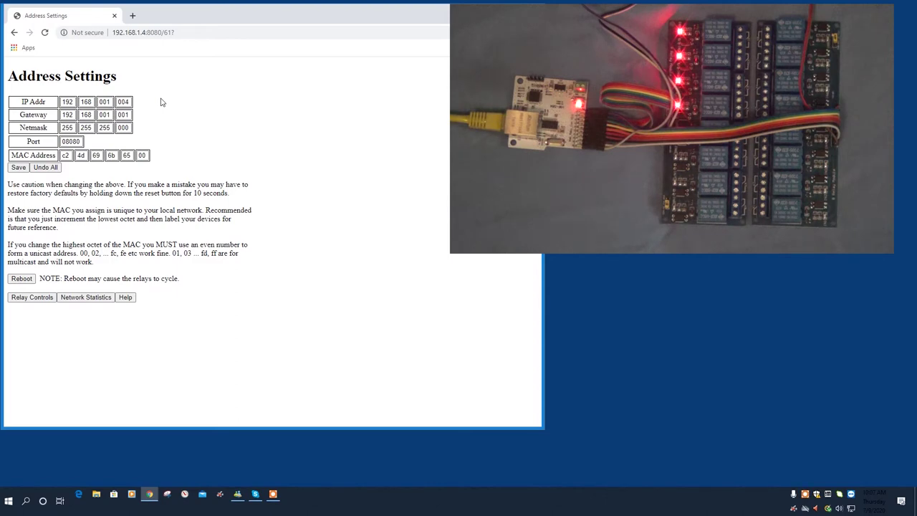
Change the IP's last octet to 183, the port to 08081, and clear the last MAC octet.
click(123, 102)
double_click(123, 101)
text(183)
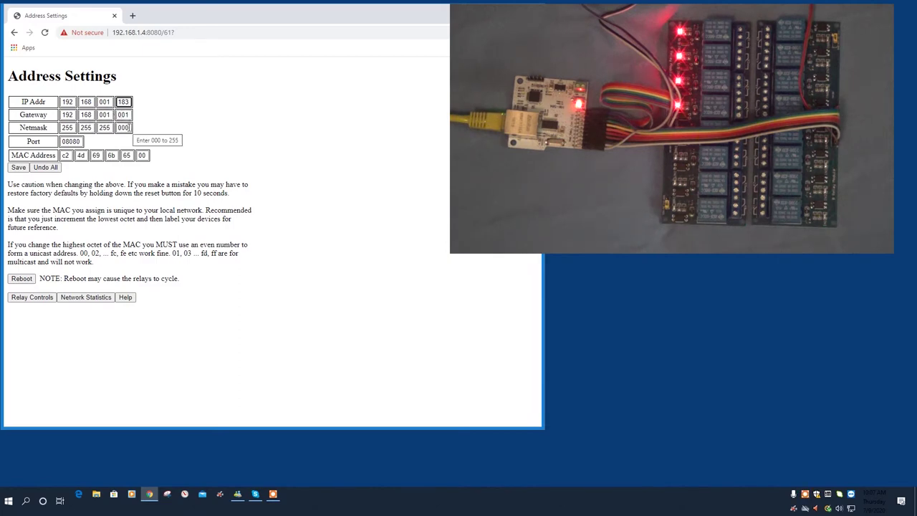
click(82, 141)
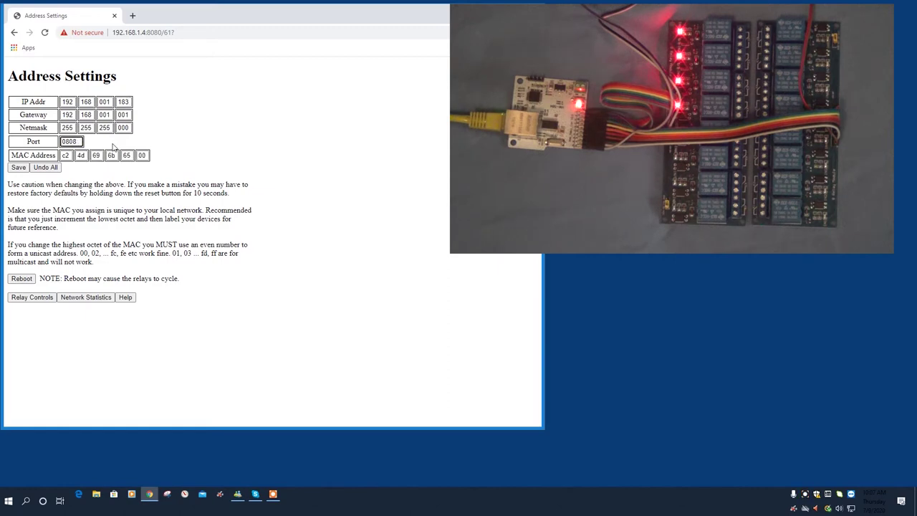
text(1)
click(146, 155)
key(BackSpace)
key(BackSpace)
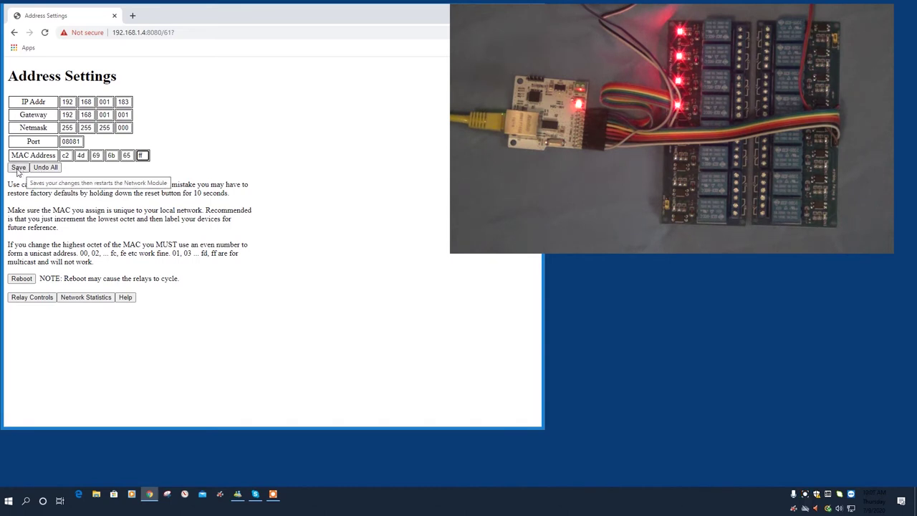
Save the new address settings and reload the controller at 192.168.1.183:8081.
click(18, 168)
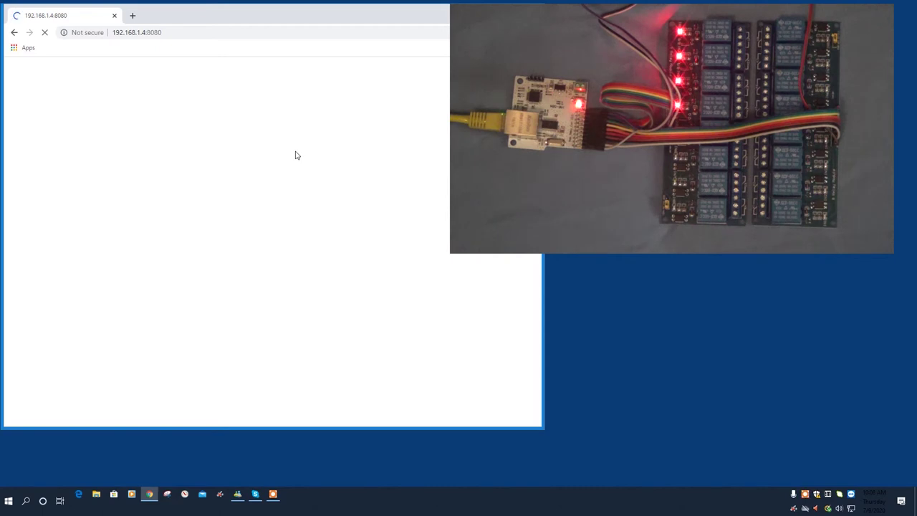
click(170, 32)
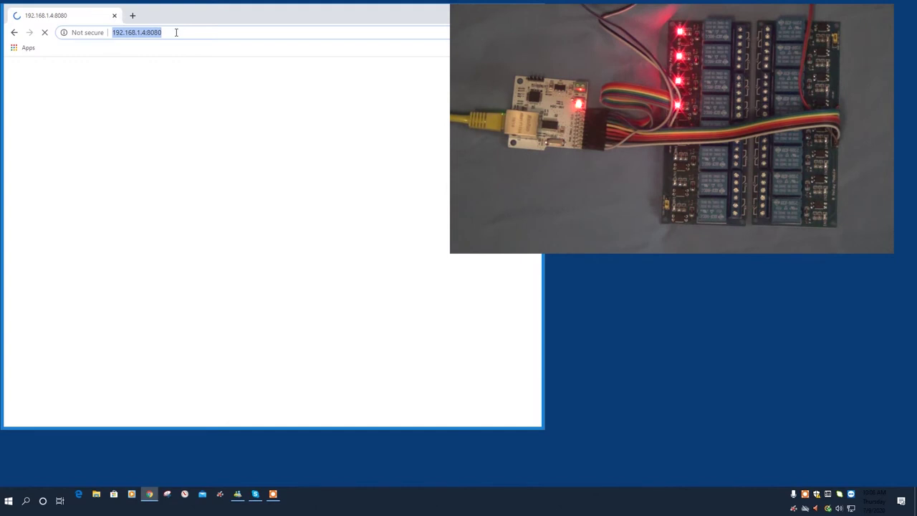
click(176, 32)
key(Left)
key(Left)
key(Left)
key(Left)
key(Left)
key(Left)
key(Left)
key(Left)
key(Left)
key(Left)
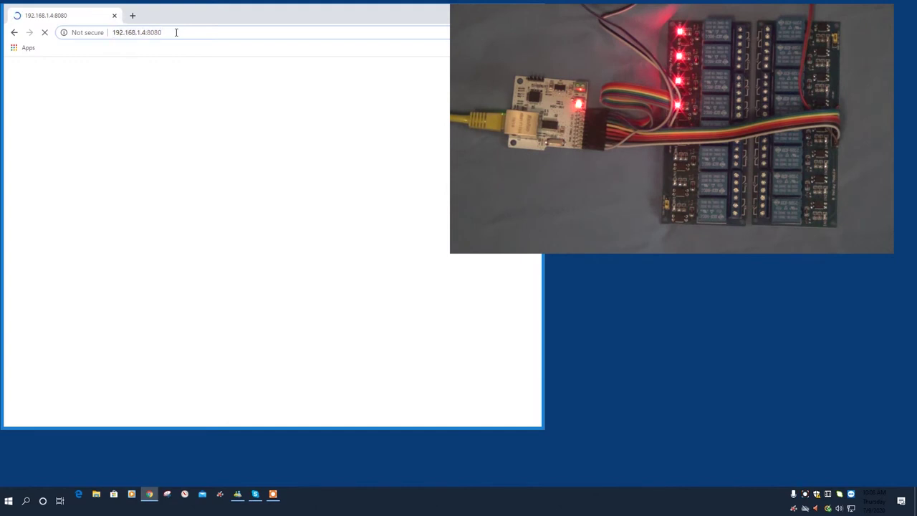
key(Delete)
key(Delete)
key(Delete)
key(Delete)
key(Delete)
key(Delete)
text(1)
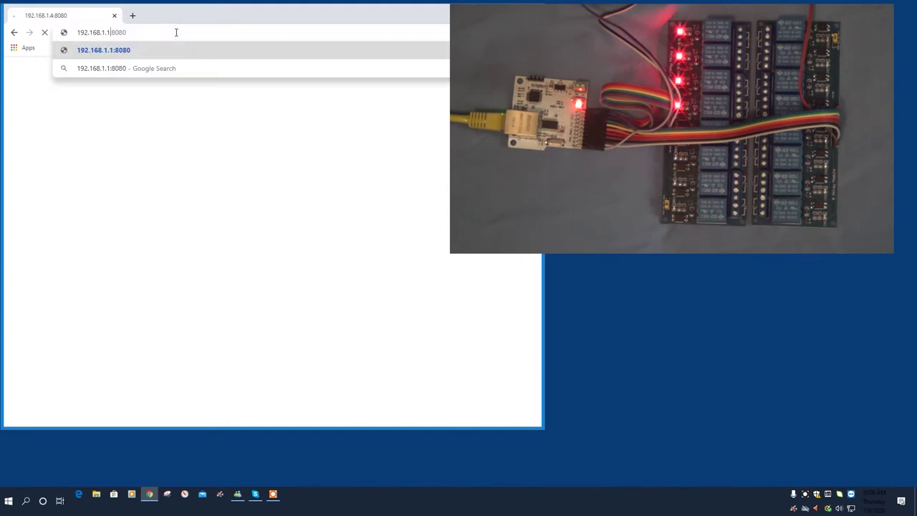
text(83:808)
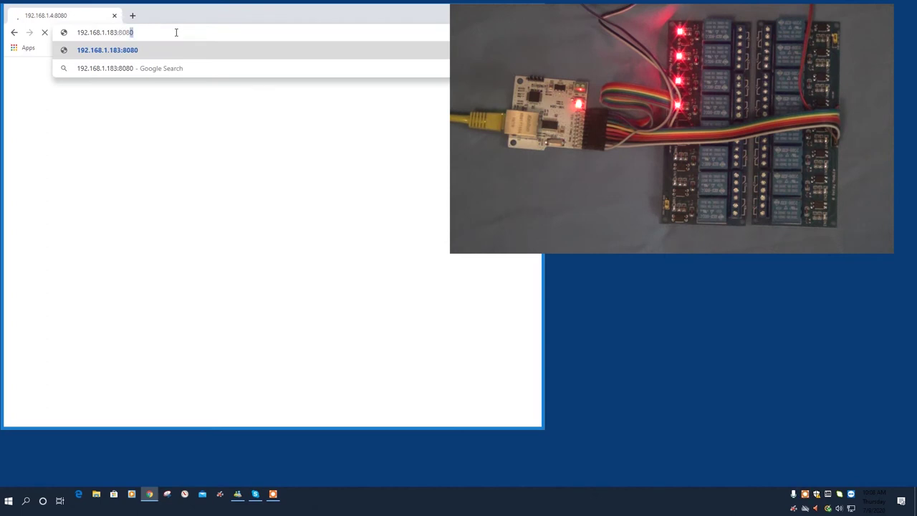
text(1)
key(Return)
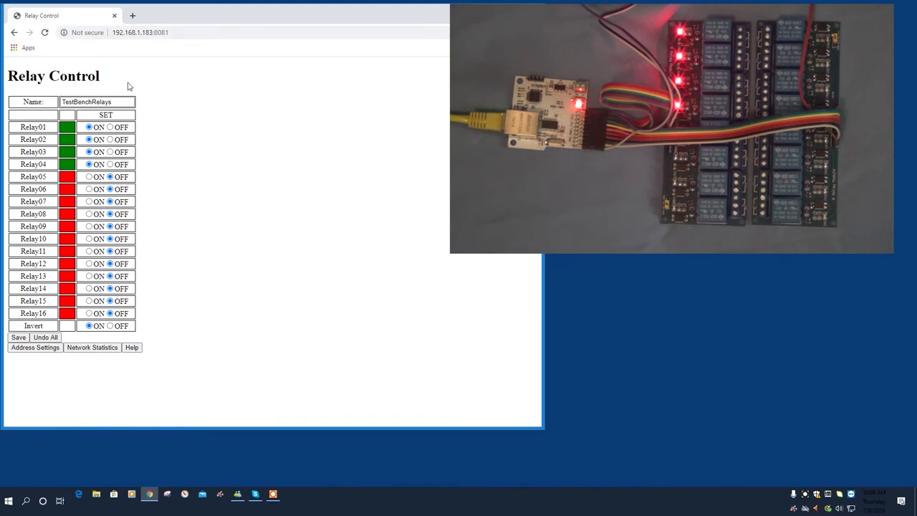
Check Address Settings at the new address, then go to the help page.
click(46, 348)
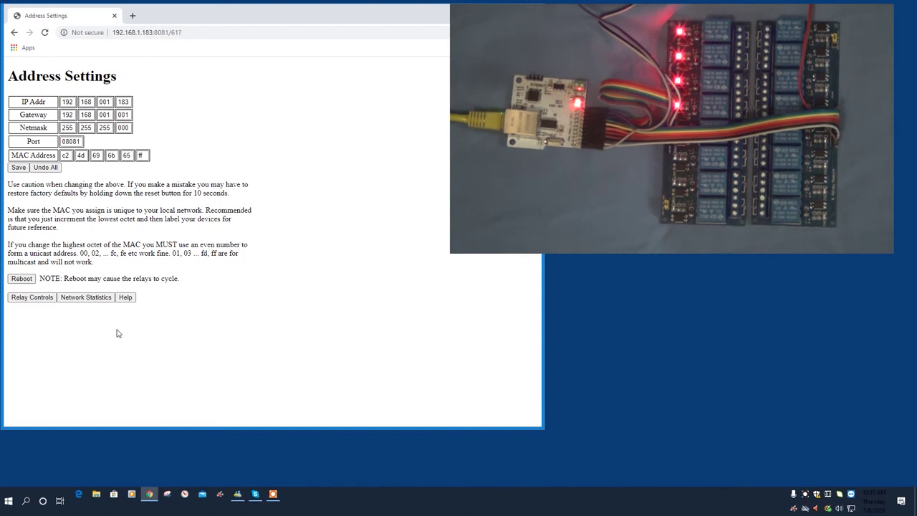
click(127, 301)
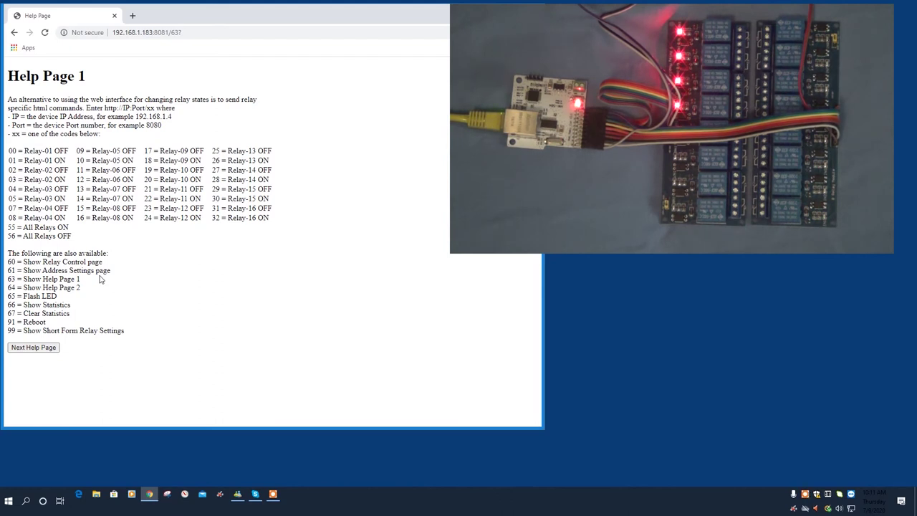
View Help Page 2, then return to the Relay Control page.
click(33, 347)
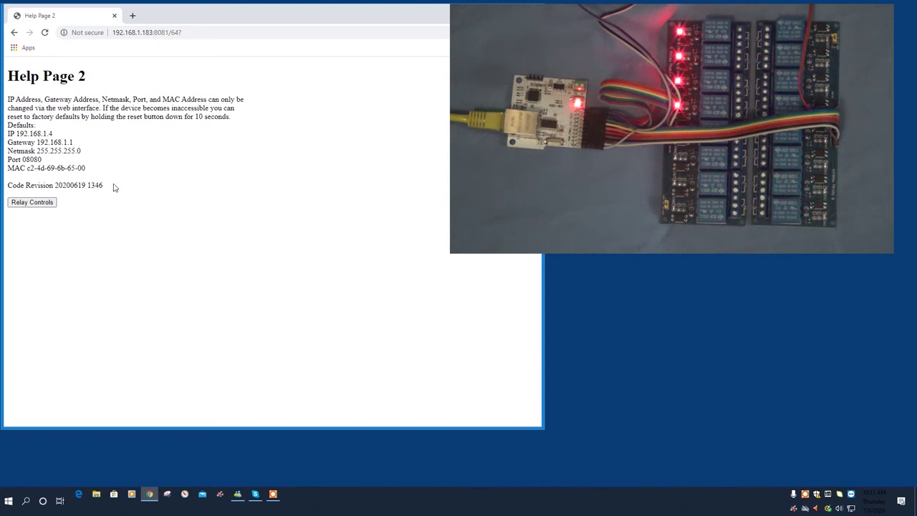
click(33, 206)
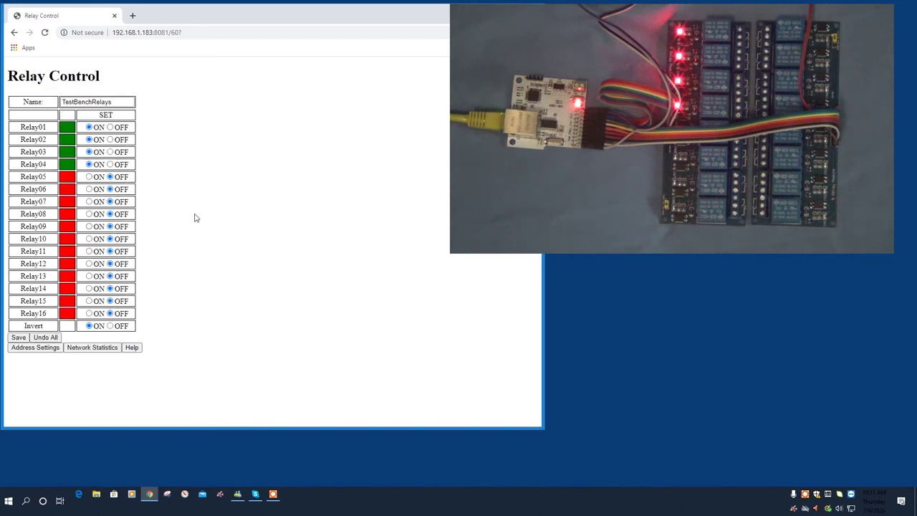
Open the Network Statistics page to view the packet counters.
click(90, 349)
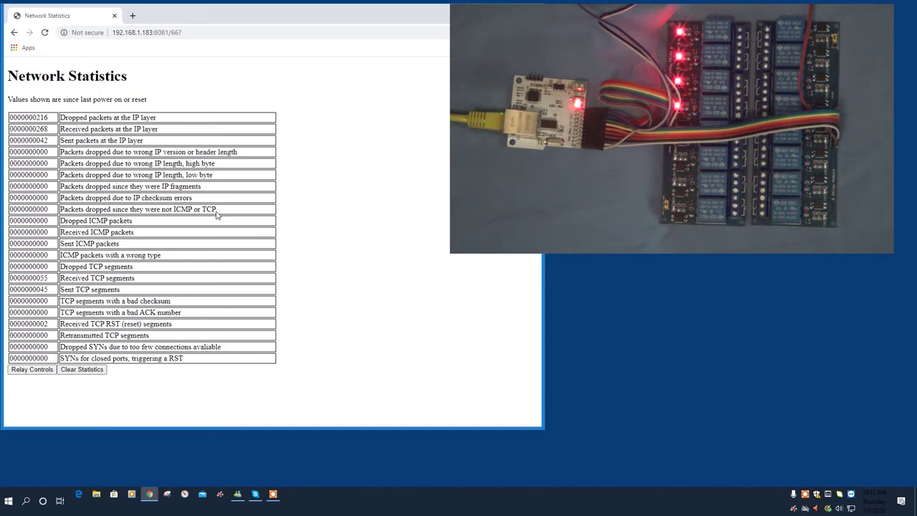
Return to Relay Control and send URL command 192.168.1.183:8081/00 to turn Relay01 off.
click(43, 370)
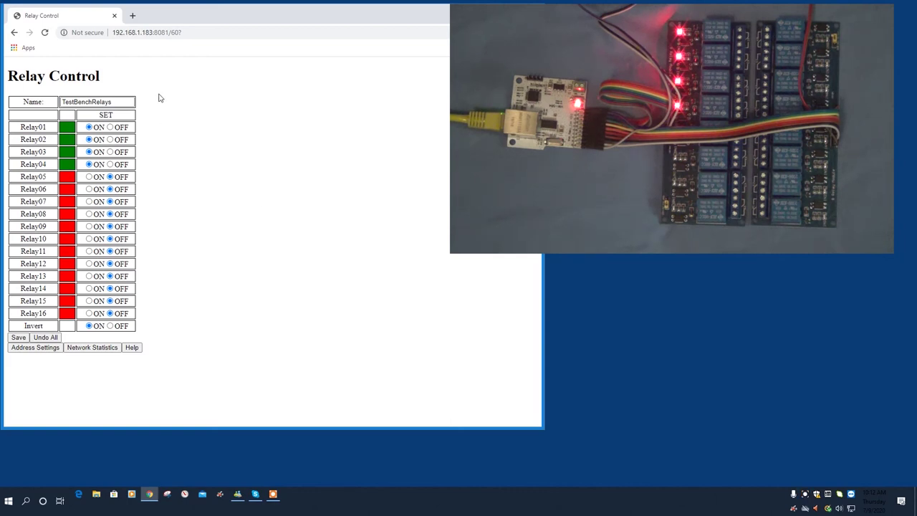
click(191, 31)
click(194, 32)
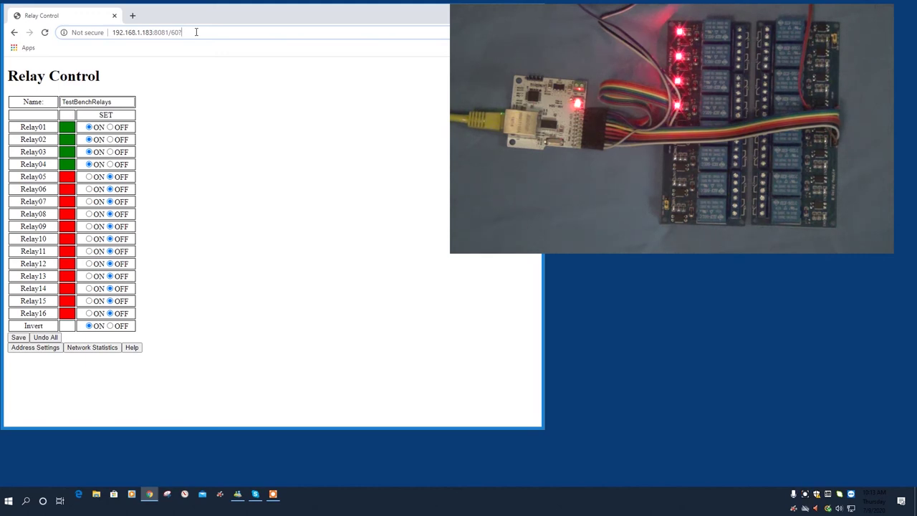
click(195, 32)
key(End)
key(BackSpace)
key(BackSpace)
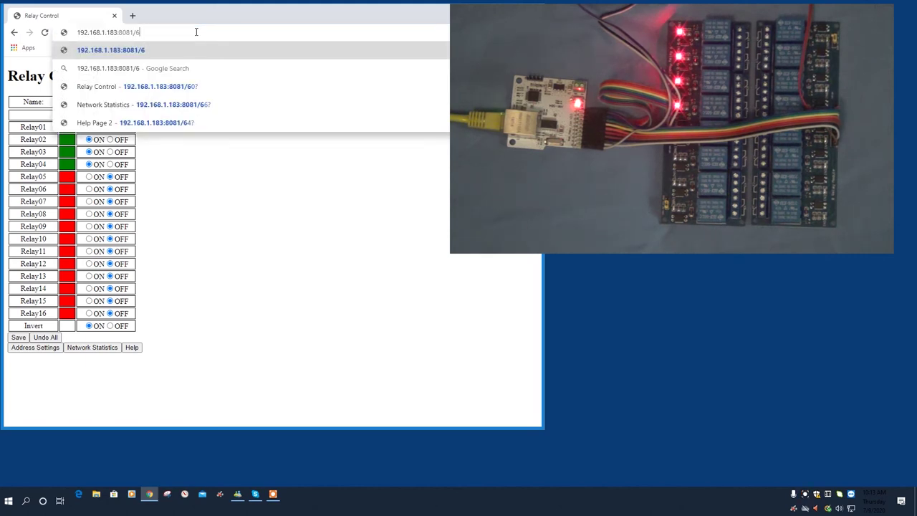
text(00)
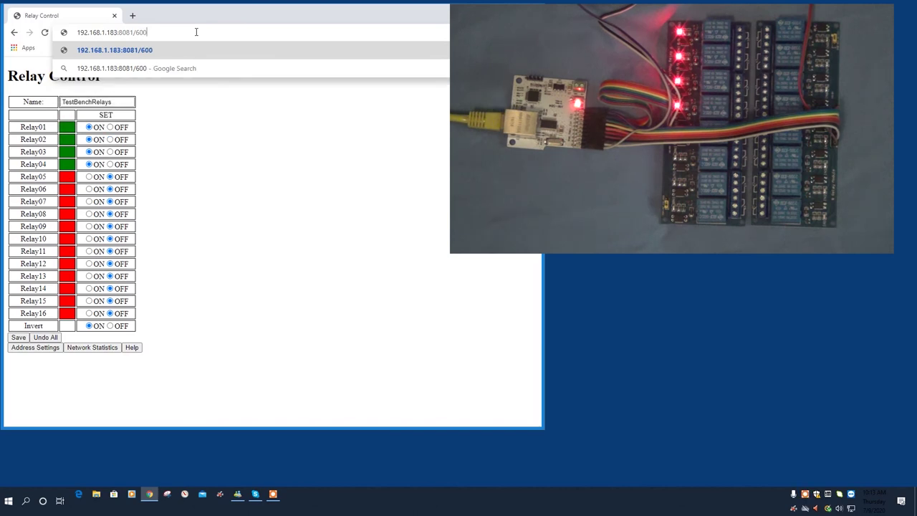
key(BackSpace)
key(BackSpace)
key(BackSpace)
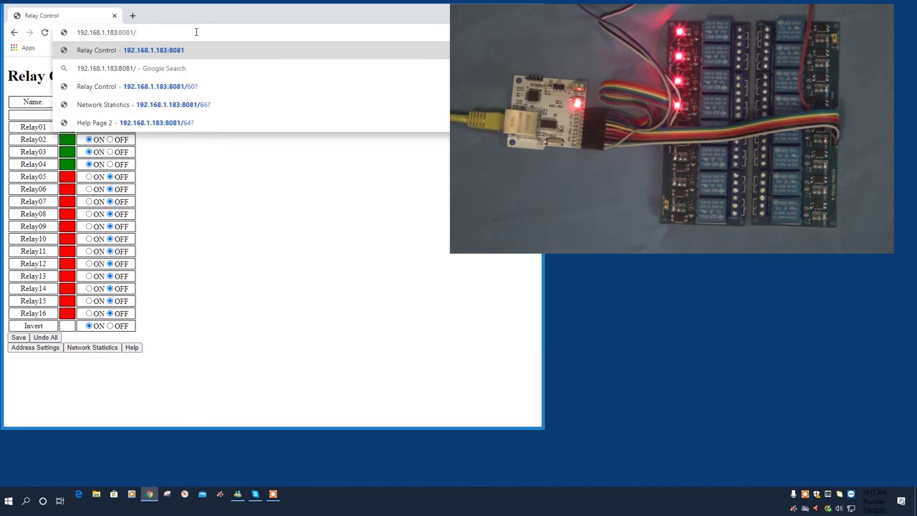
text(00)
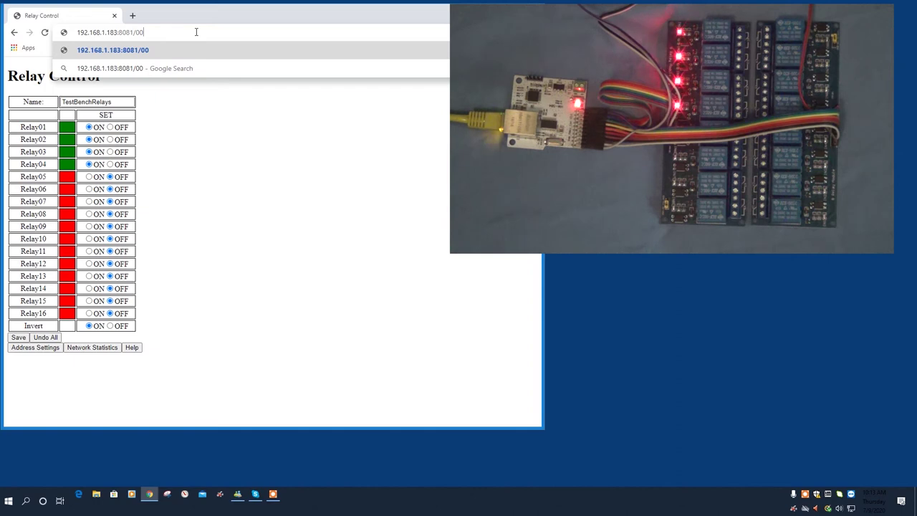
key(Return)
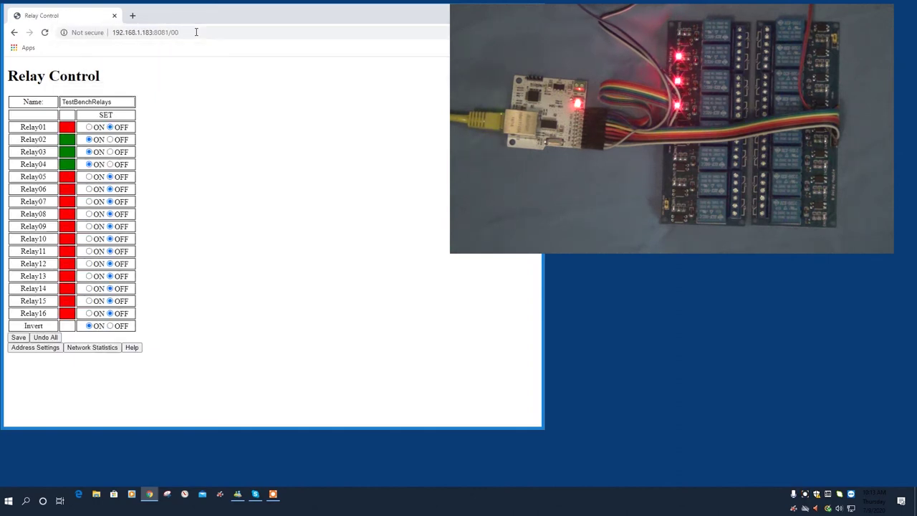
Change the URL command to /01 to turn Relay01 back on.
click(196, 32)
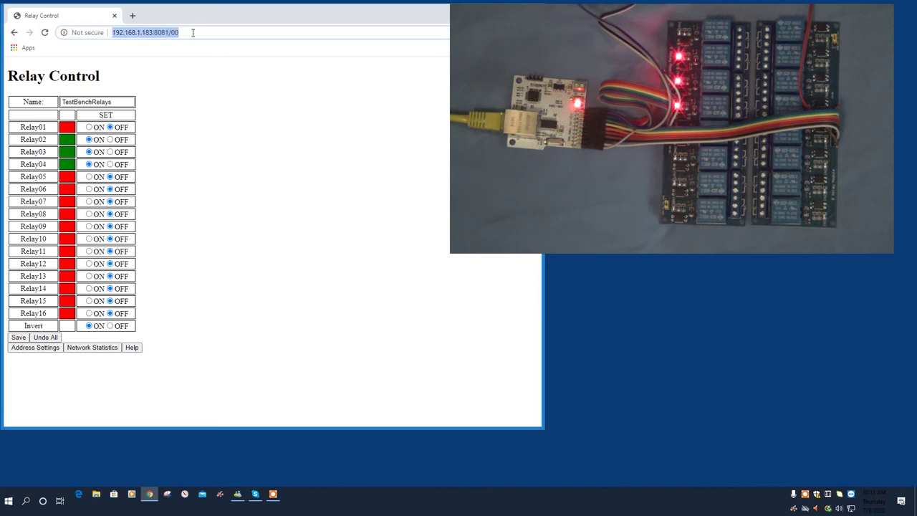
click(192, 32)
key(BackSpace)
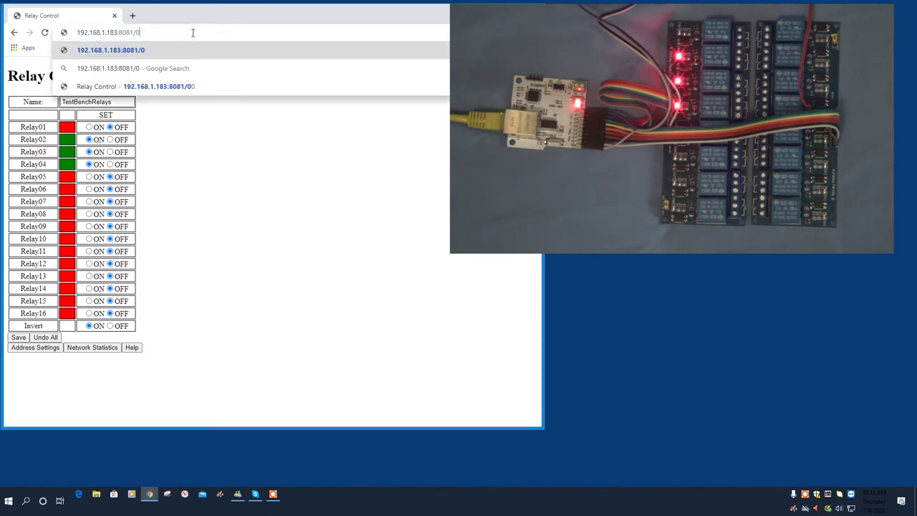
text(1)
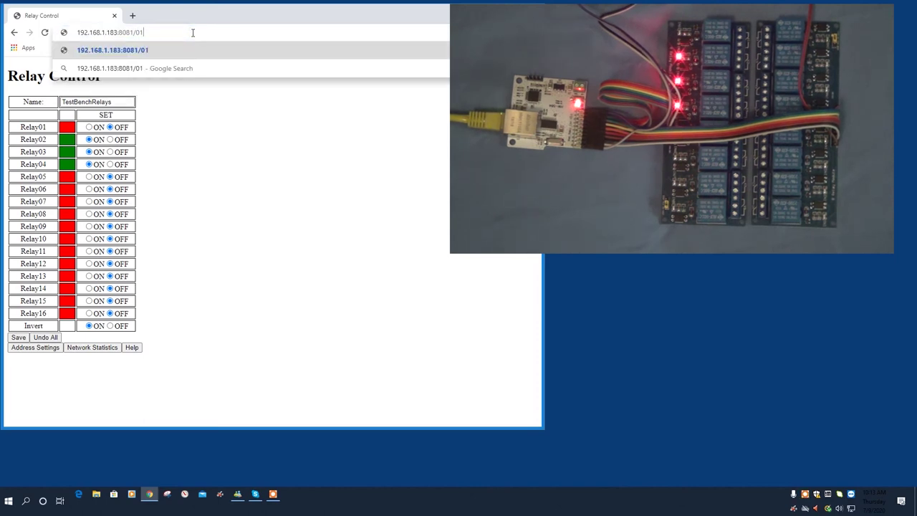
key(Return)
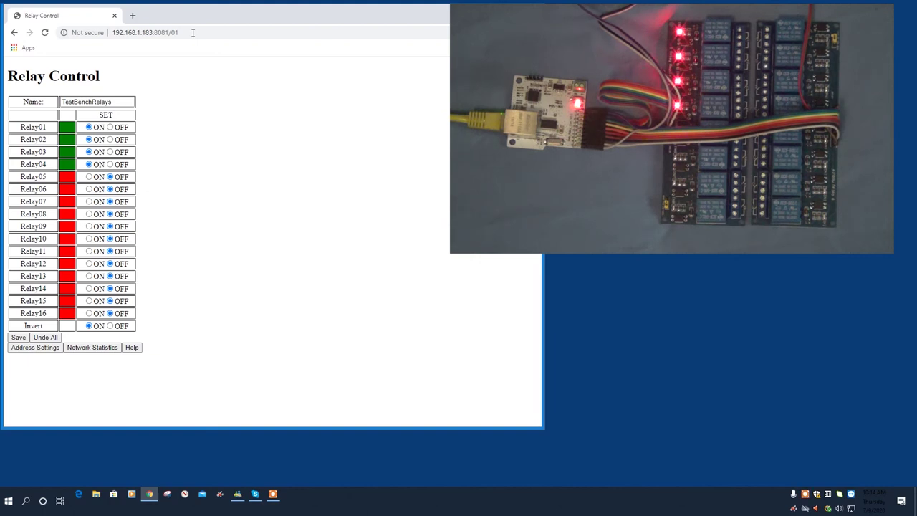
Send relay command 55 via the URL to switch all 16 relays on.
click(204, 33)
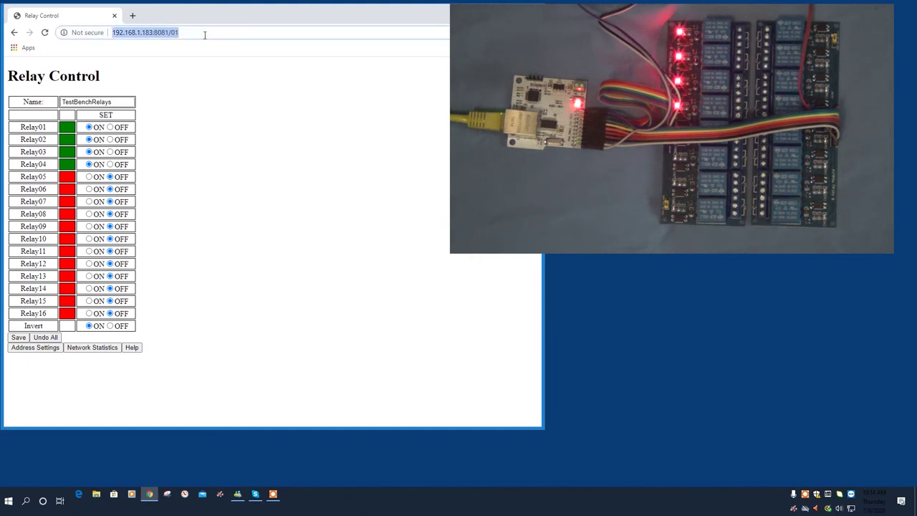
click(204, 35)
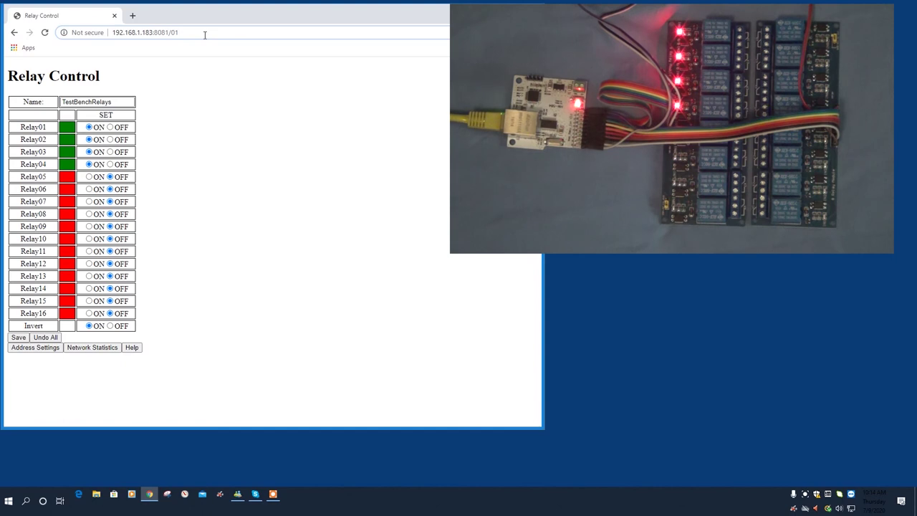
key(BackSpace)
key(BackSpace)
text(55)
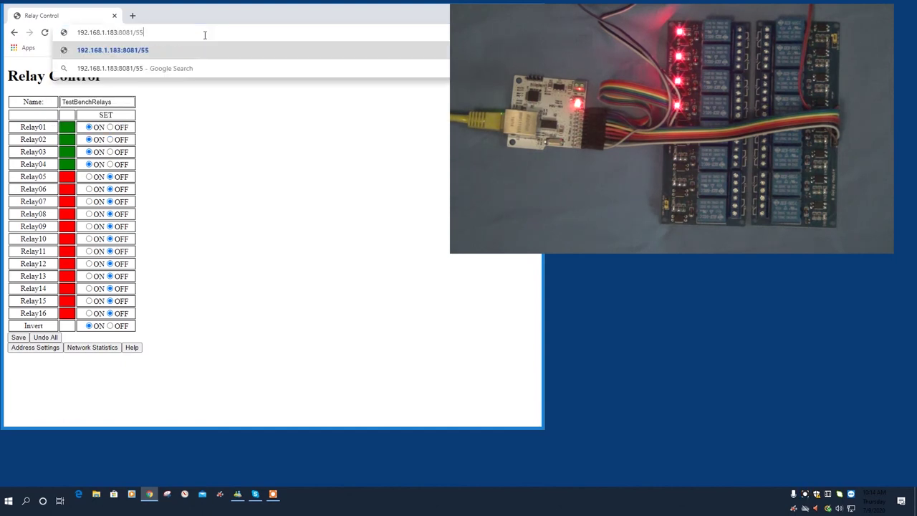
key(Return)
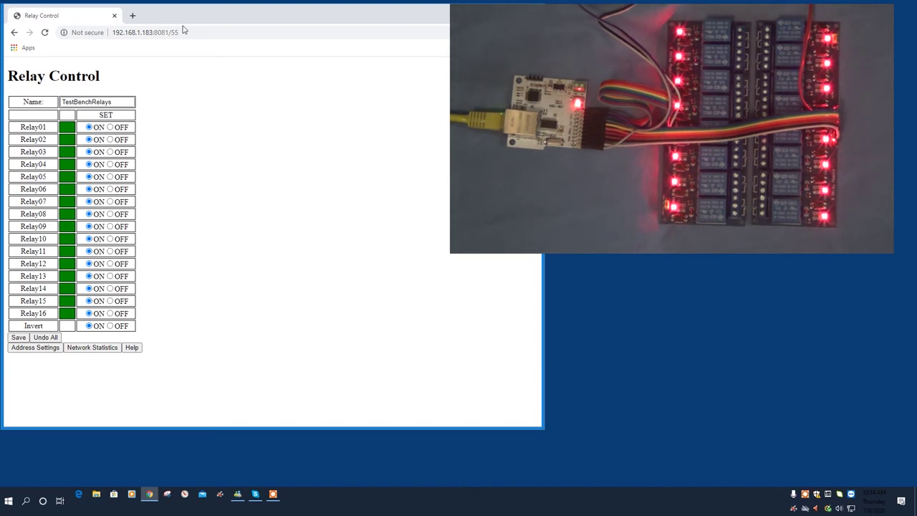
Send command 56 via the URL to switch all sixteen relays off.
click(195, 31)
click(194, 32)
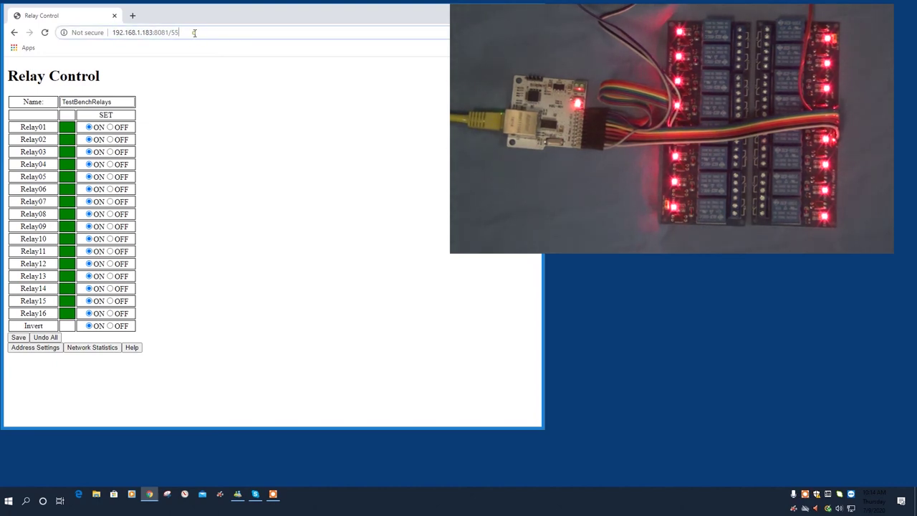
key(BackSpace)
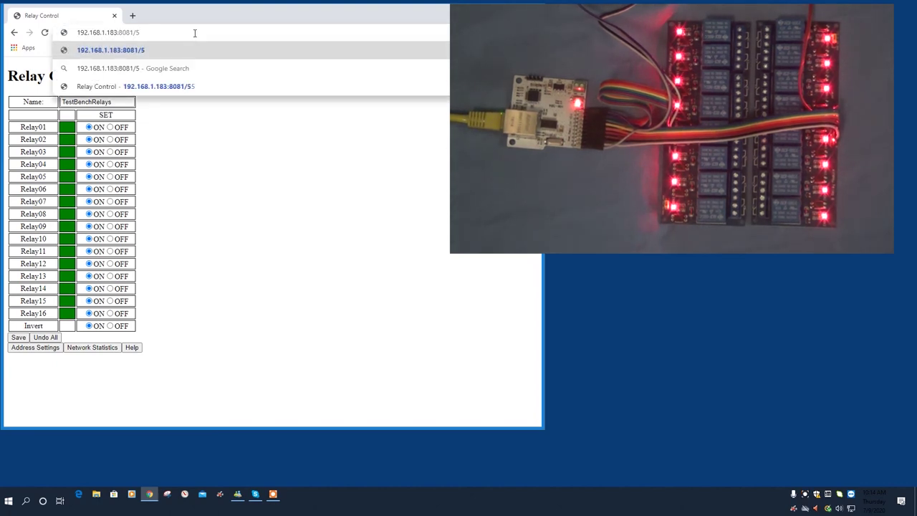
text(6)
key(Return)
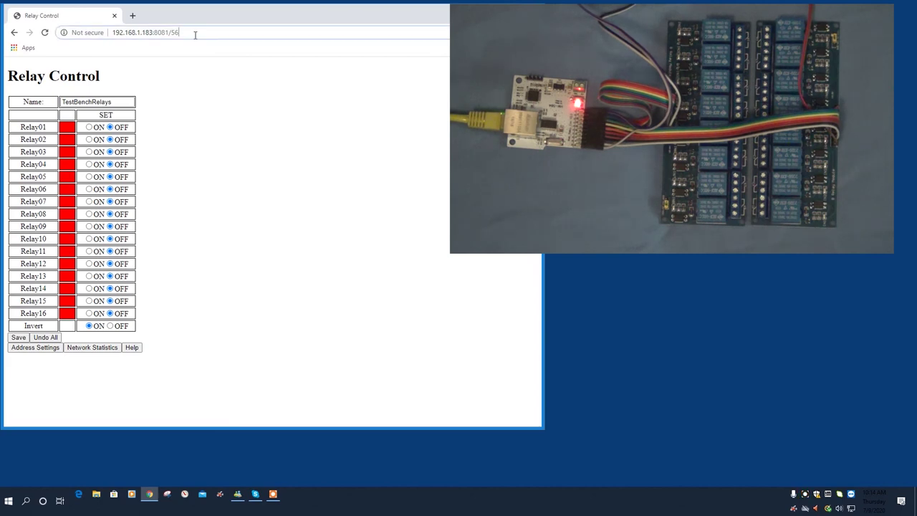
key(Return)
Load 192.168.1.183:8081/99 to show the sixteen-zero relay status string.
click(197, 33)
key(BackSpace)
key(BackSpace)
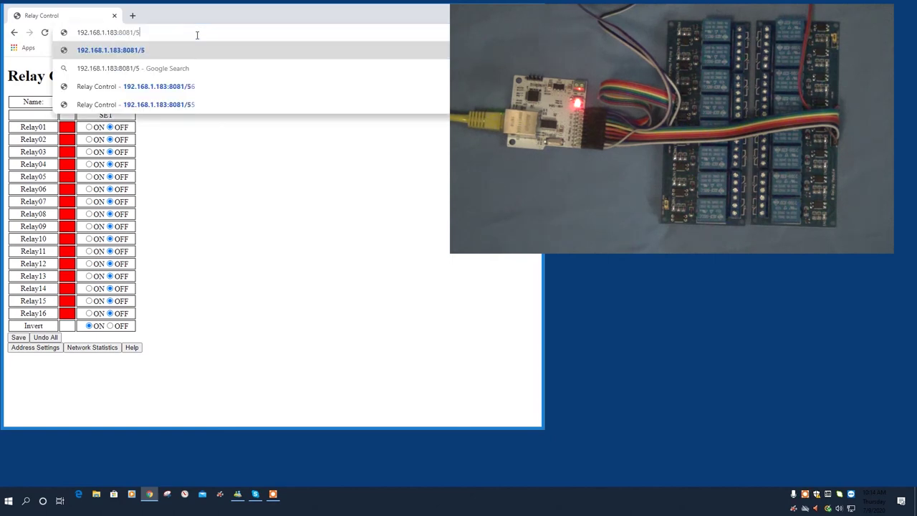
text(99)
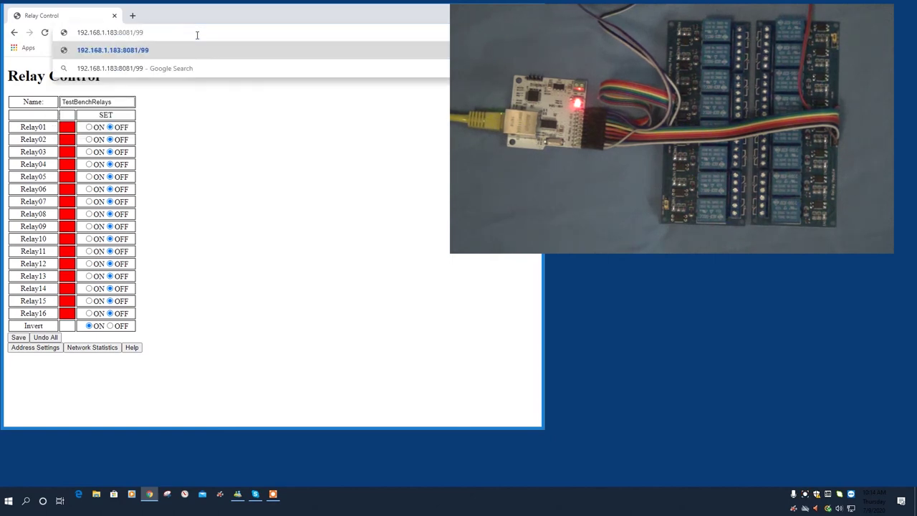
key(Return)
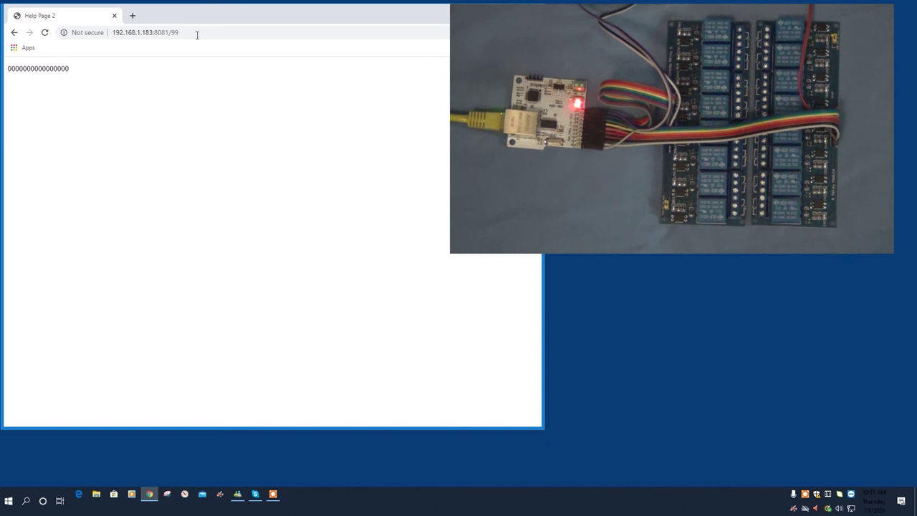
Go to 192.168.1.183:8081/60 to return to the full Relay Control page.
click(194, 31)
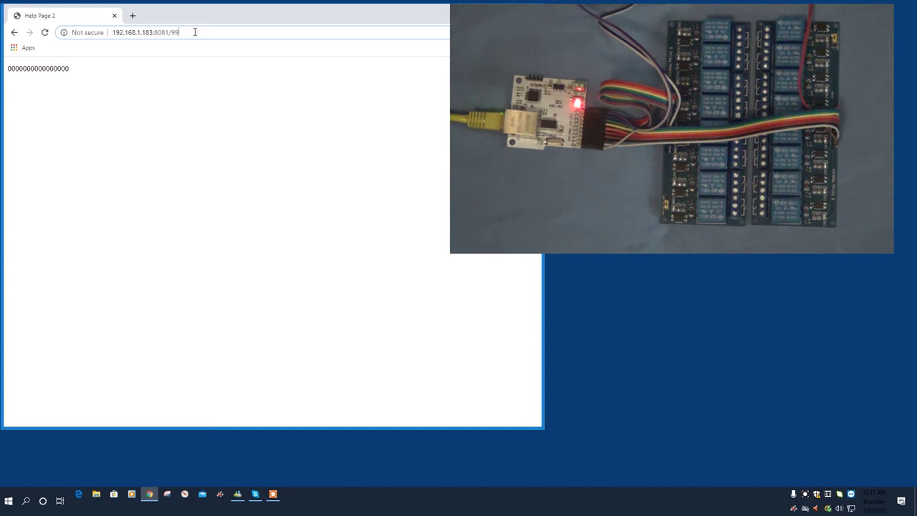
text(60)
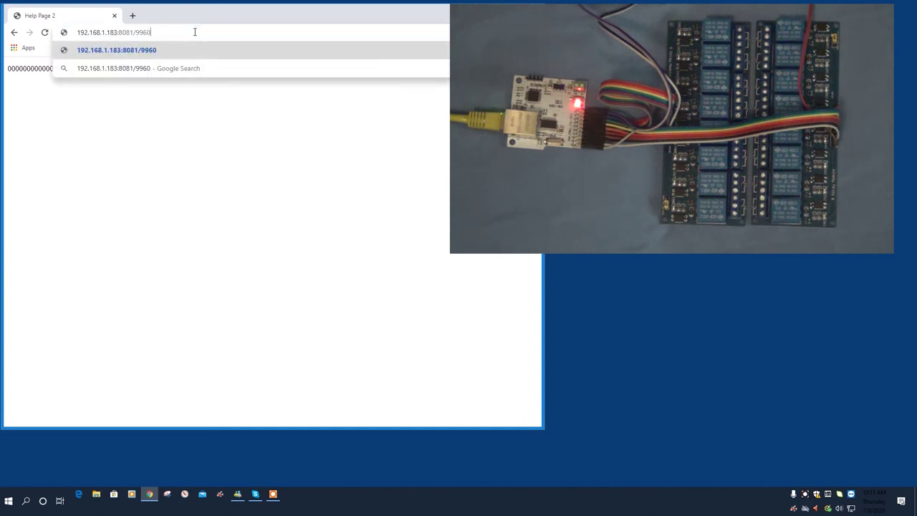
key(BackSpace)
key(BackSpace)
key(BackSpace)
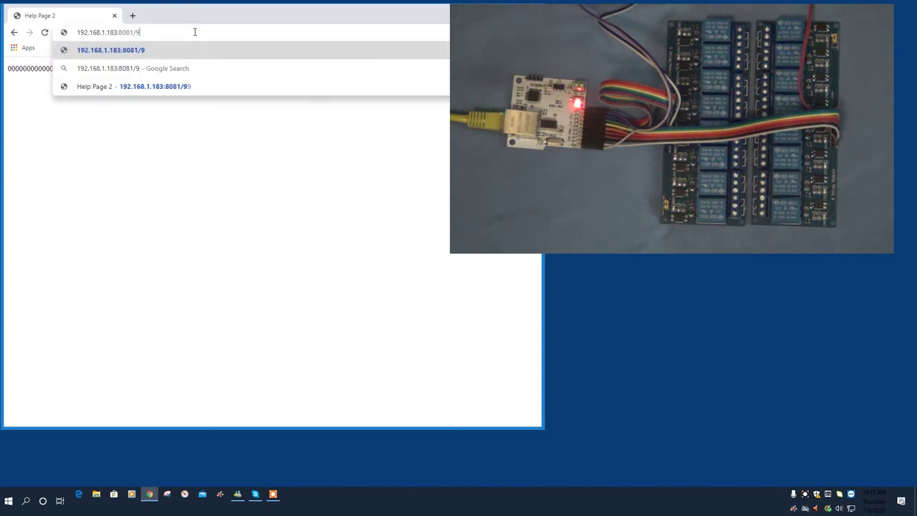
text(60)
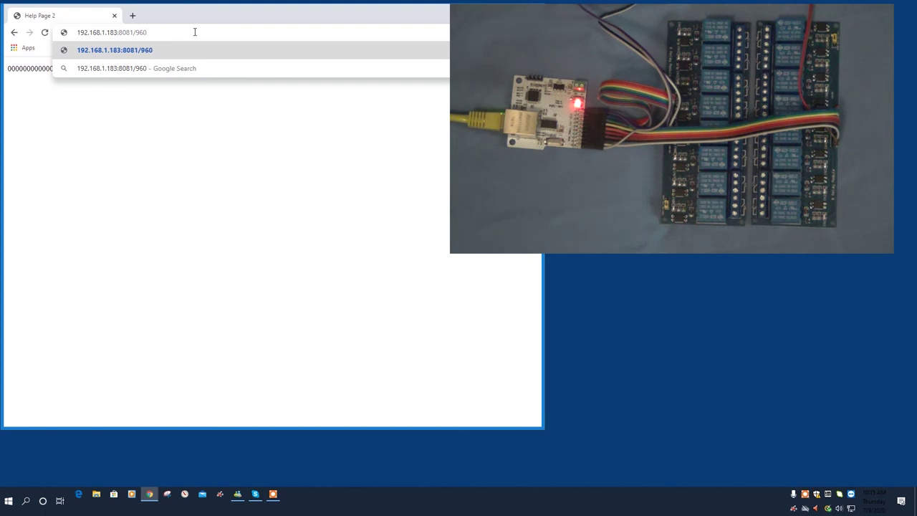
key(BackSpace)
key(BackSpace)
key(BackSpace)
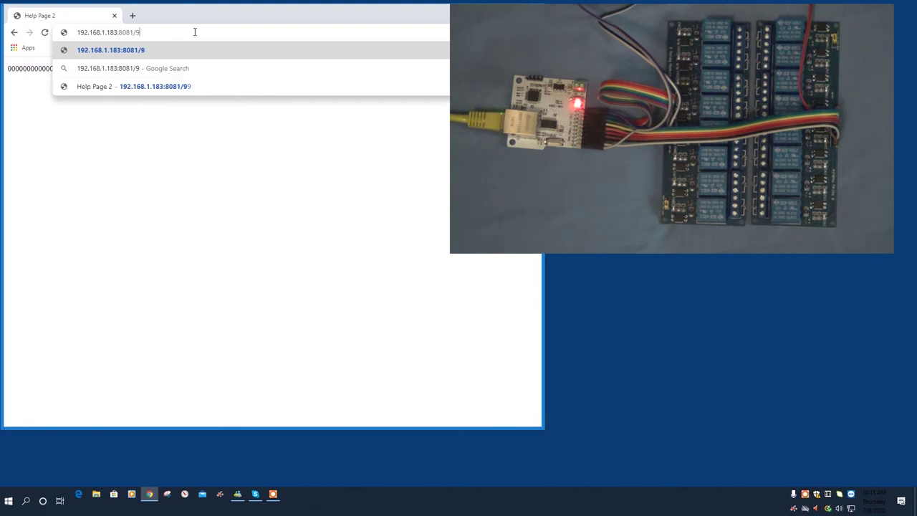
text(6)
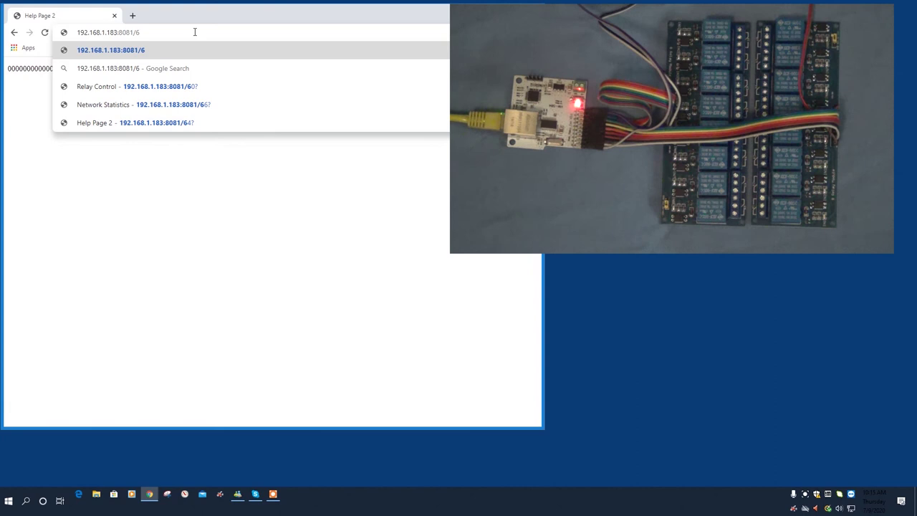
text(0)
key(Return)
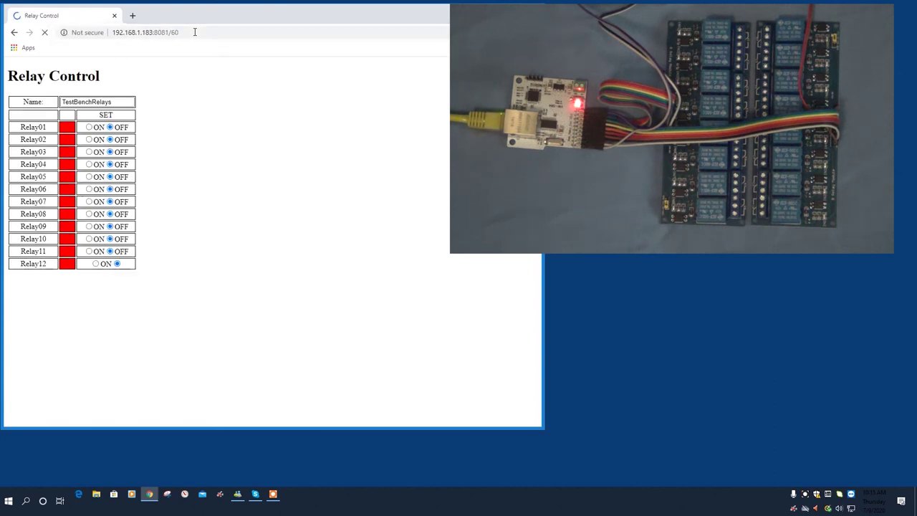